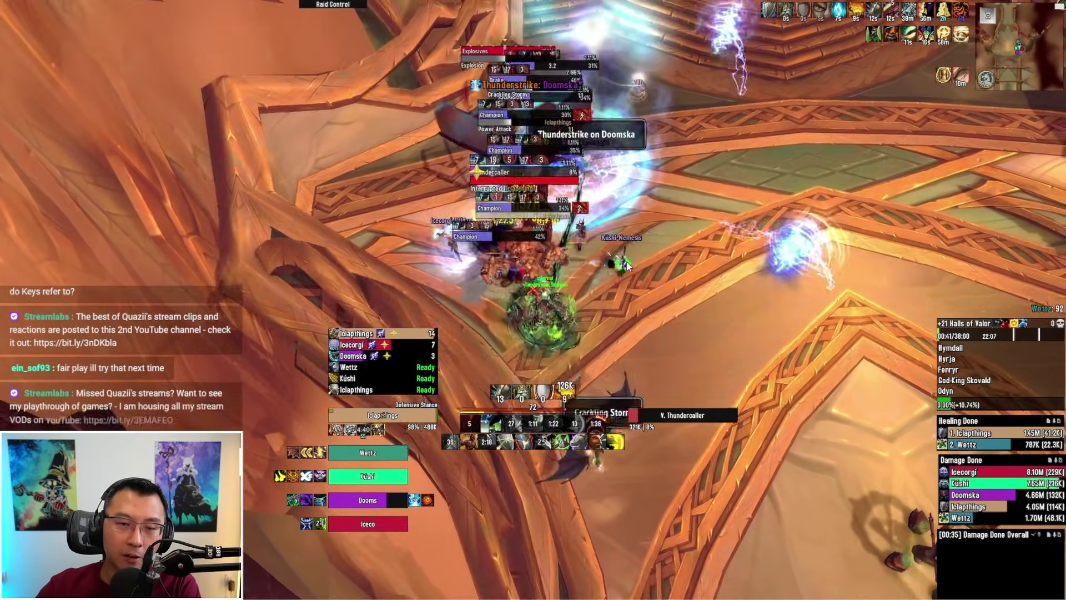
key("space")
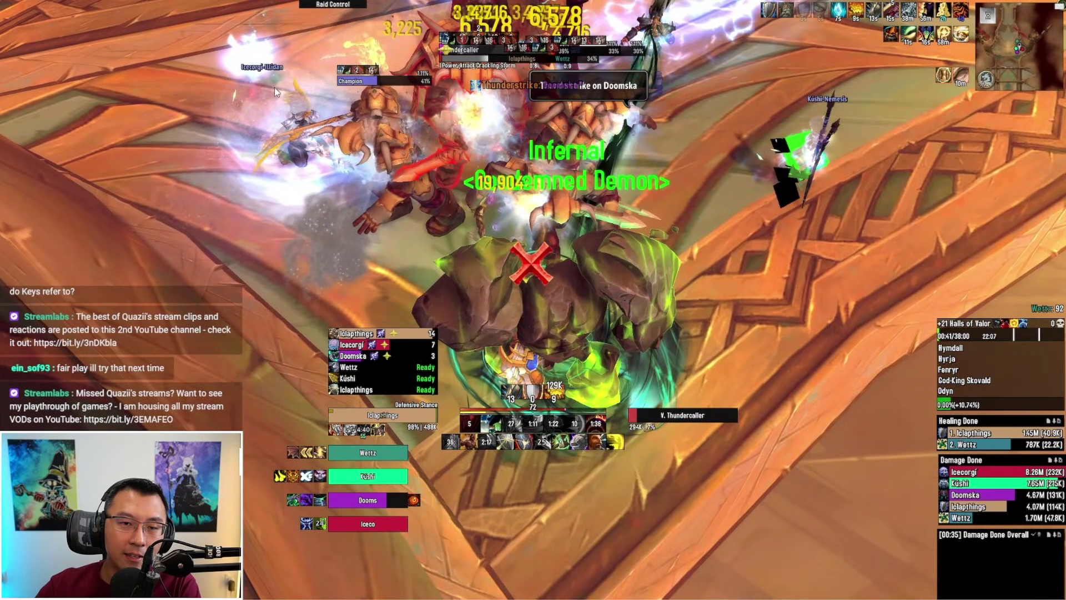
key("space")
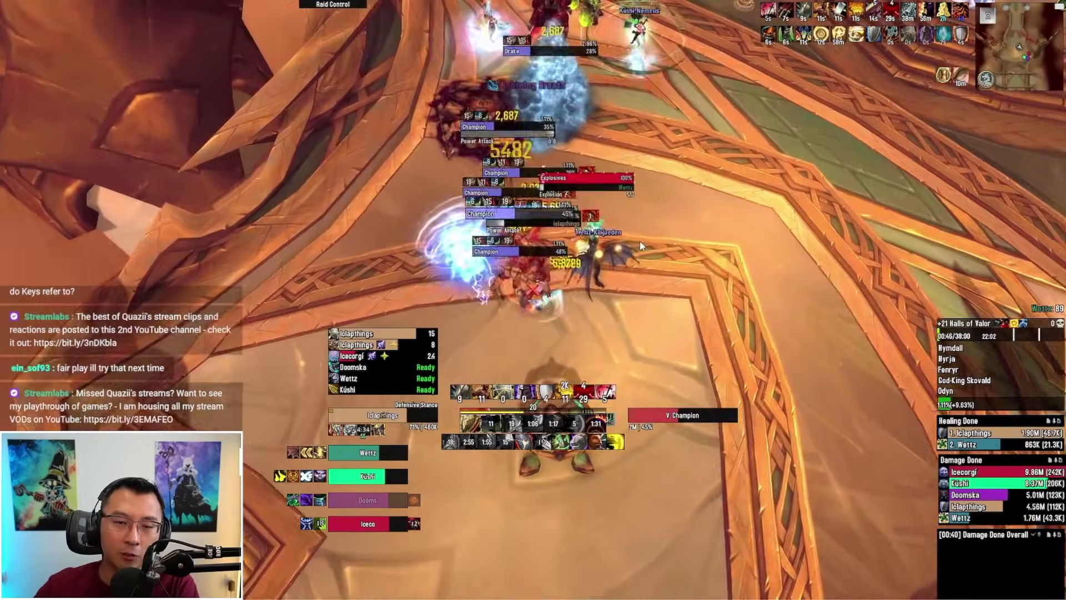
key("space")
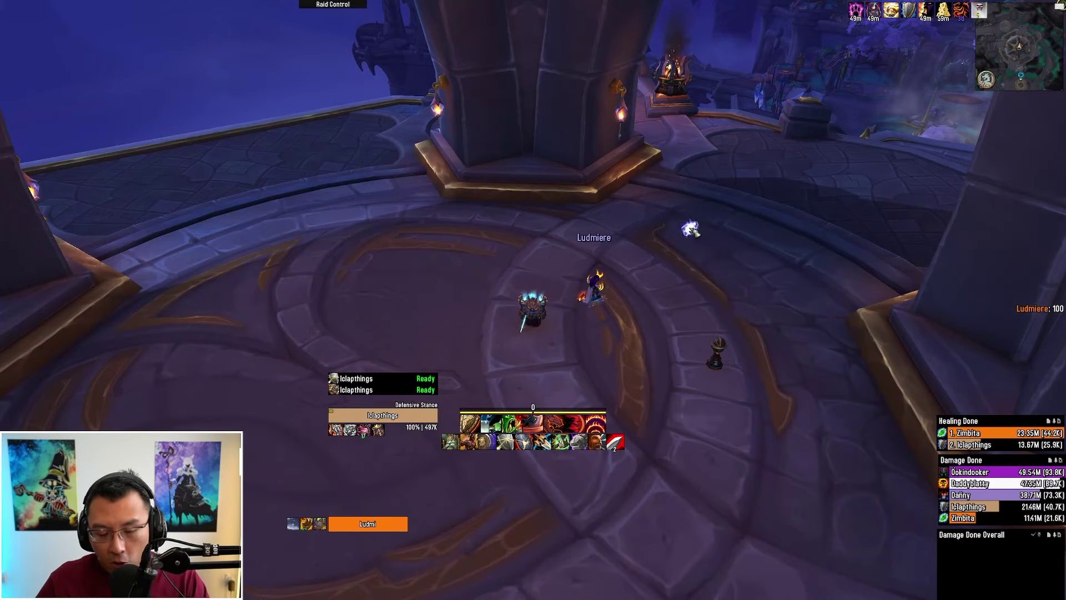
Open the Plater options to review the automatic friendly and stacking nameplate toggles, and close them.
key("Return")
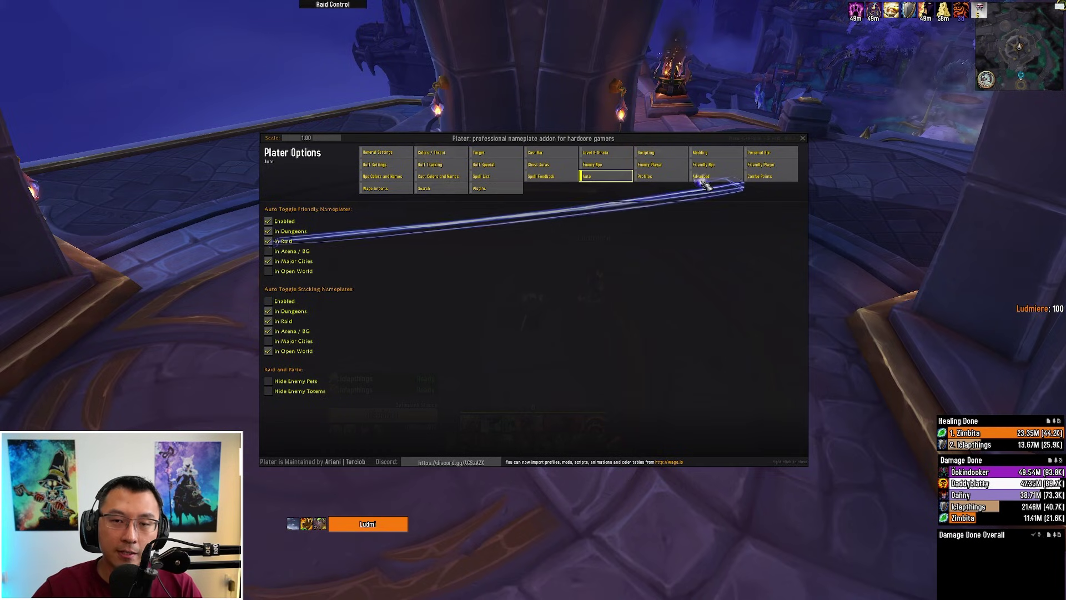
left_click(800, 139)
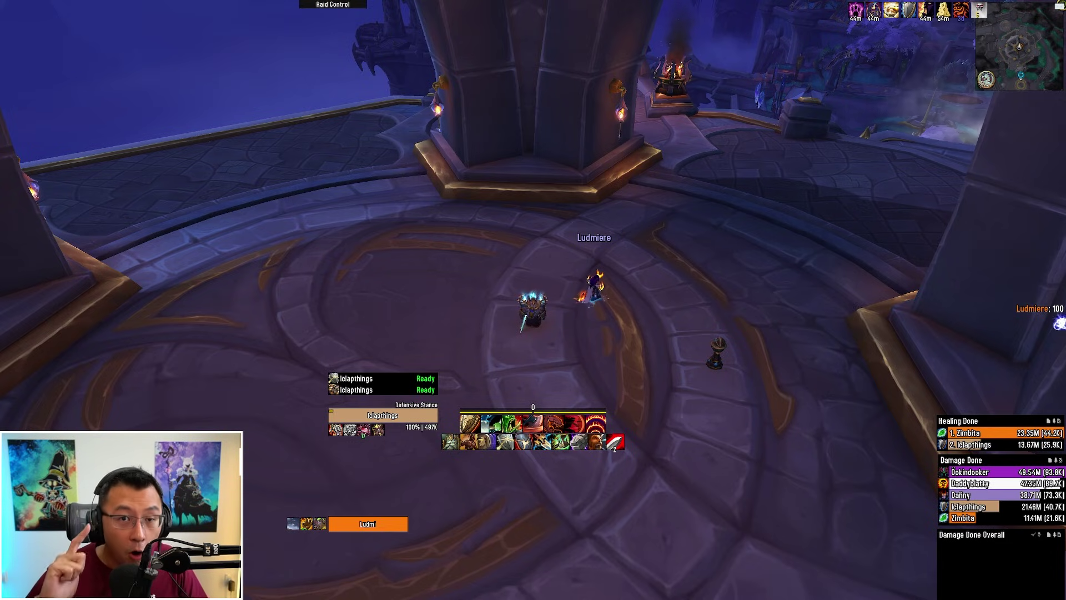
Review the Nameplates section of the game's Interface options, including friendly nameplates and the motion type, and close the options.
key("Escape")
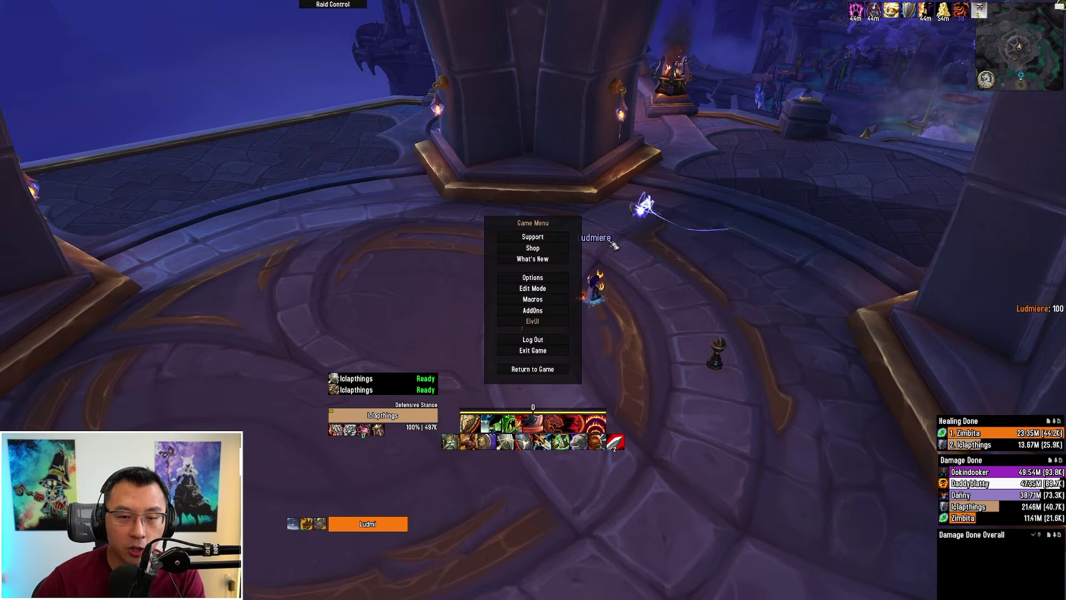
left_click(553, 280)
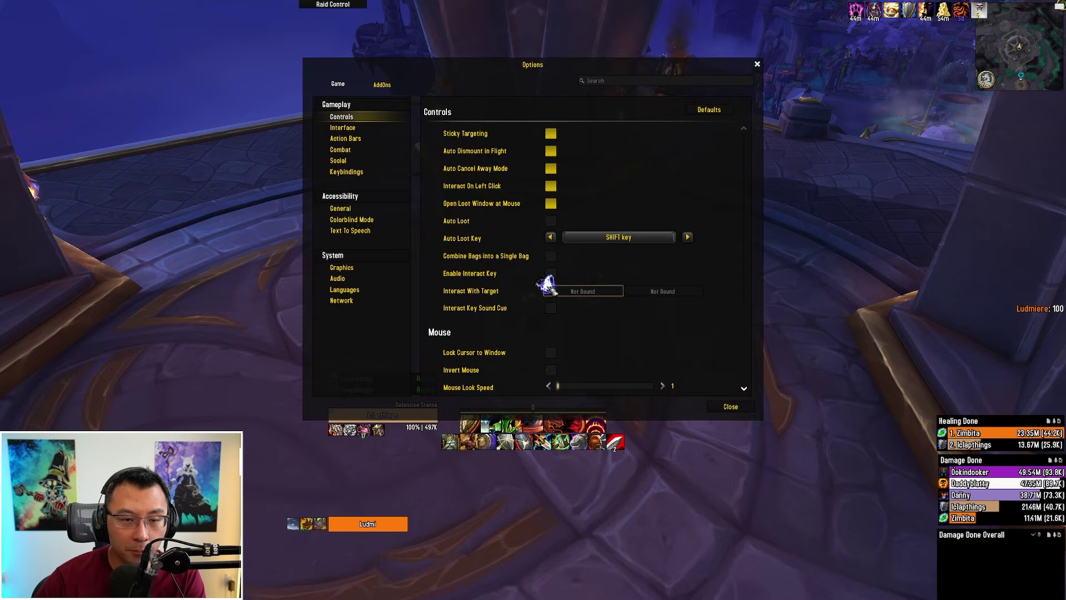
left_click(377, 128)
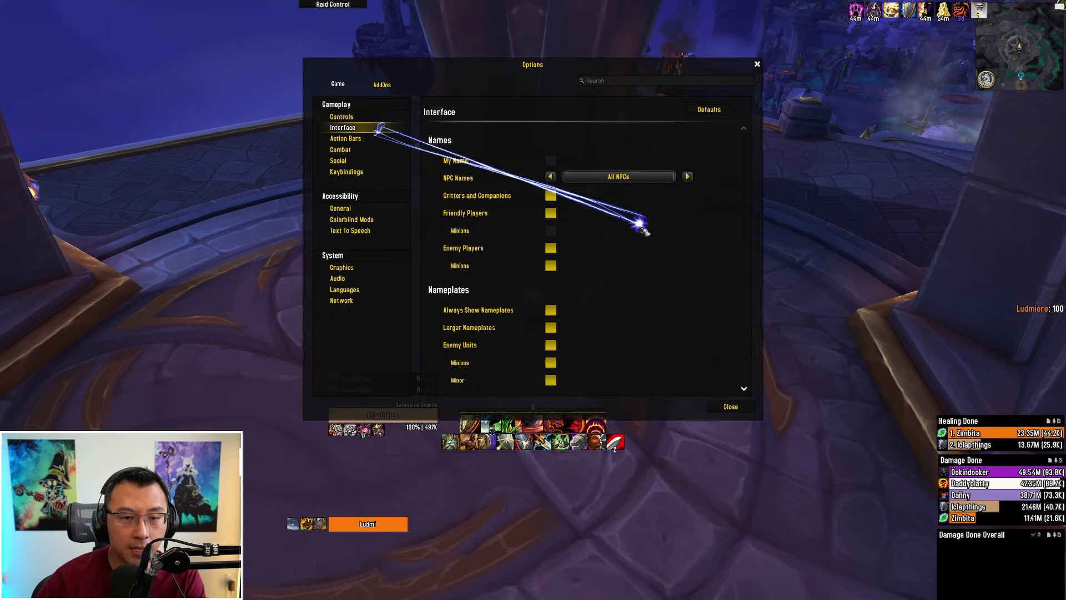
scroll(637, 245, "down", 3)
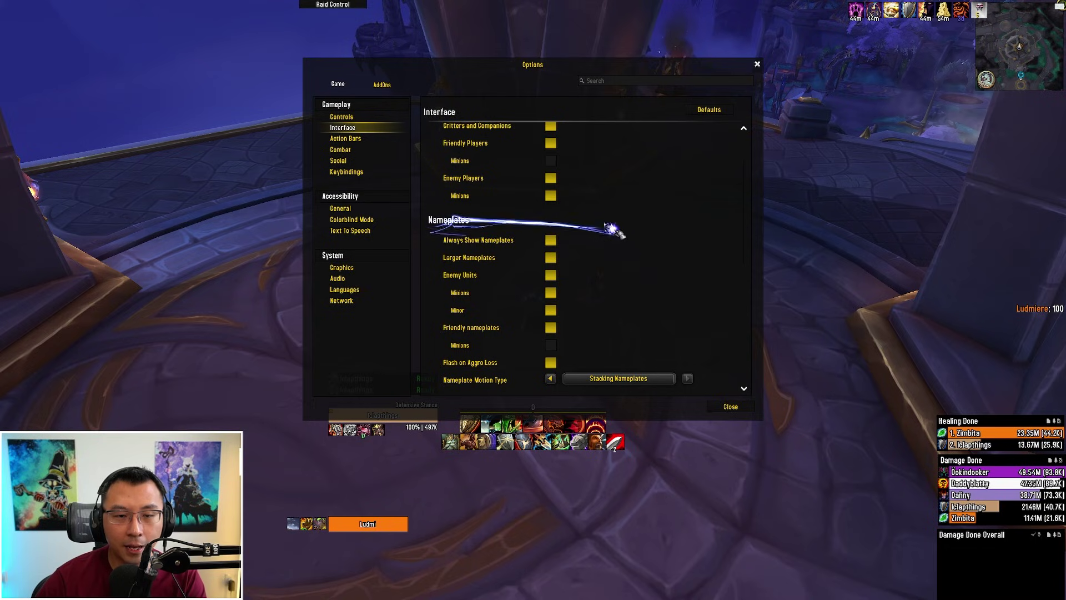
scroll(614, 231, "down", 2)
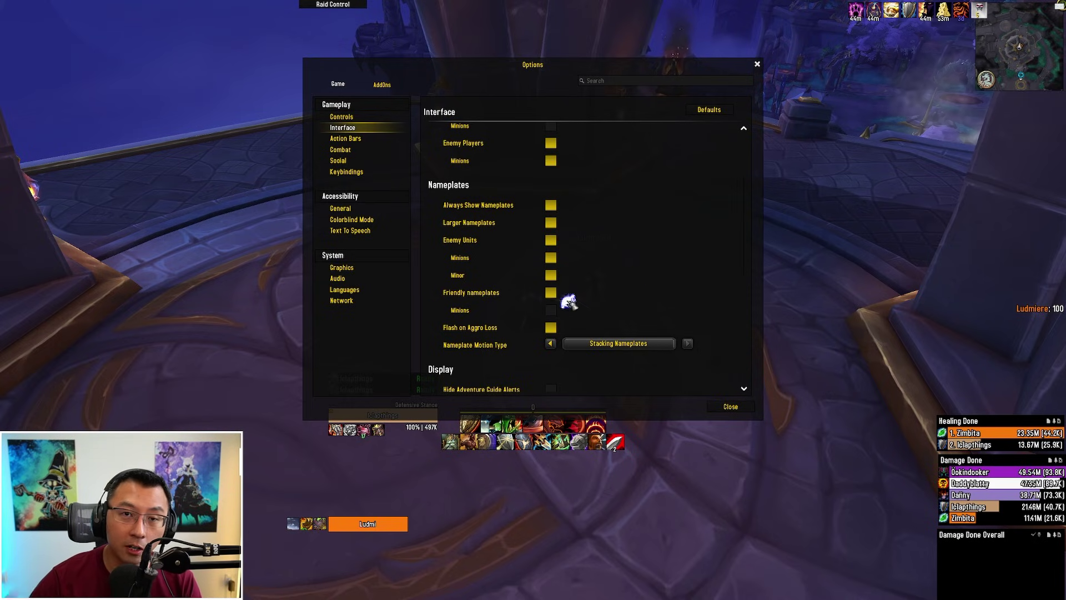
key("Escape")
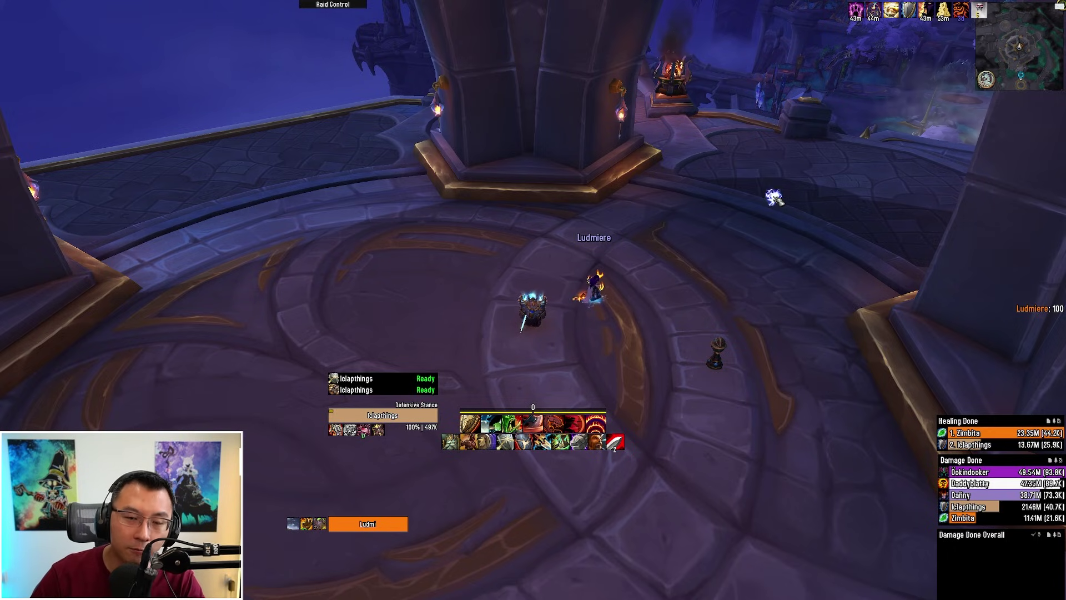
Open WeakAuras with /wa and rename the Quazii Nameplate Config aura to Quazii Friendly Nameplate Config.
type("/wa")
key("Return")
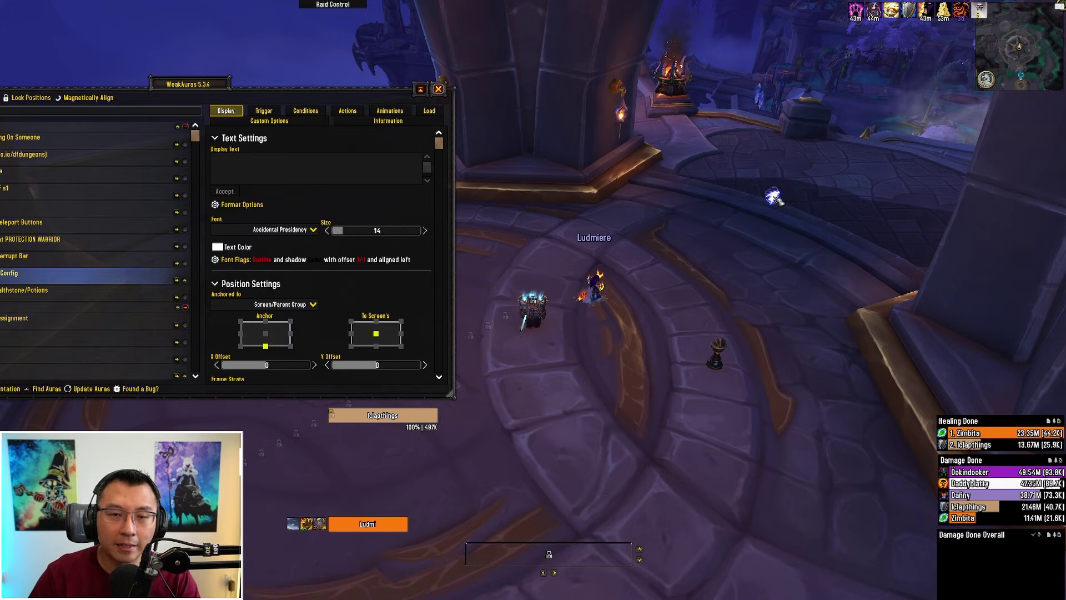
left_click_drag(189, 84, 512, 70)
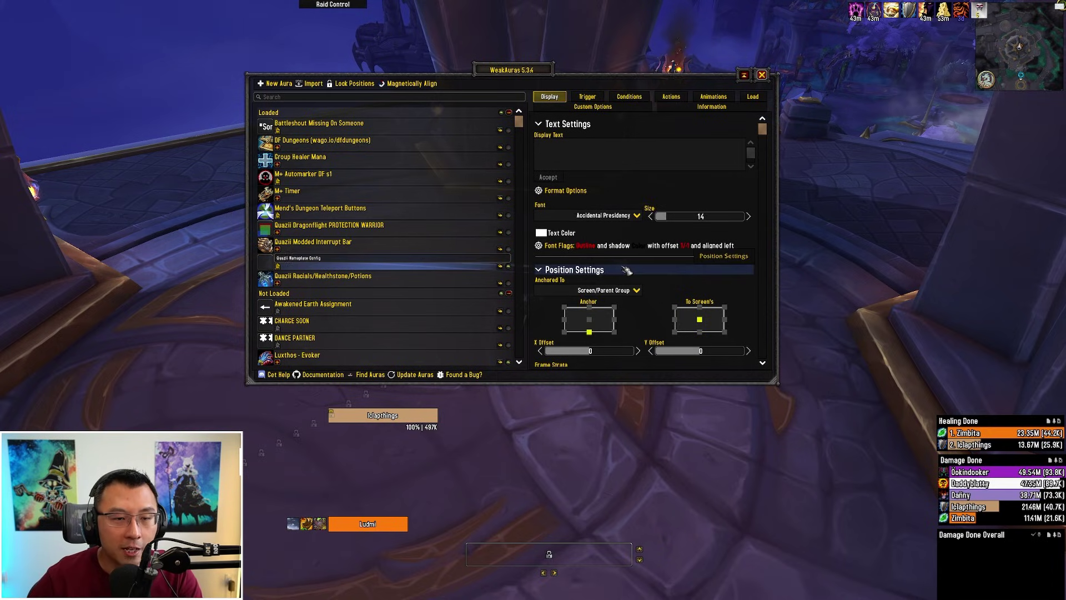
type("Frie")
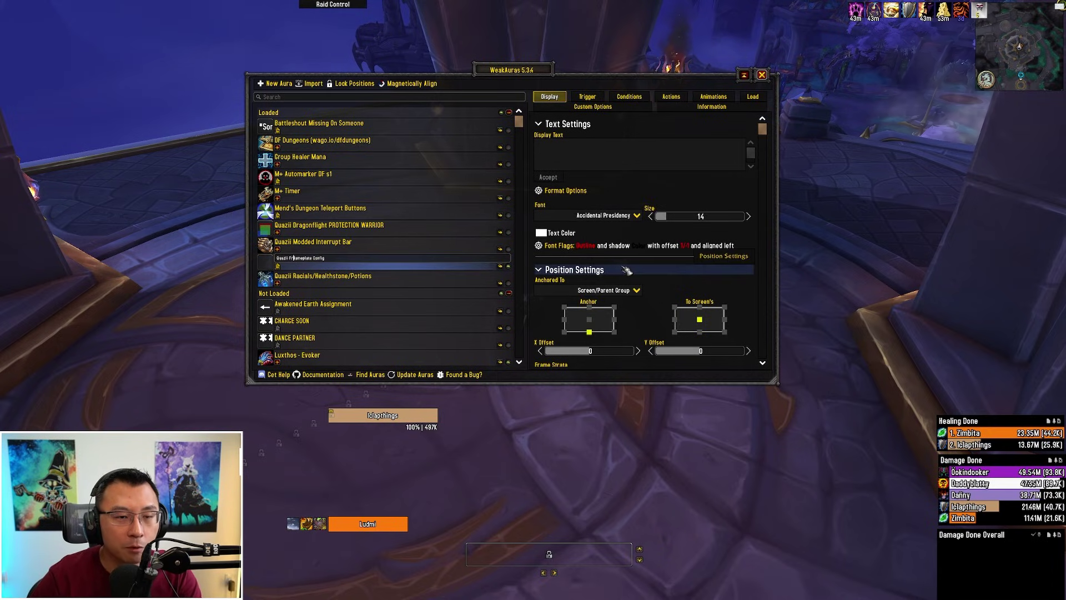
type("ndly")
key("Return")
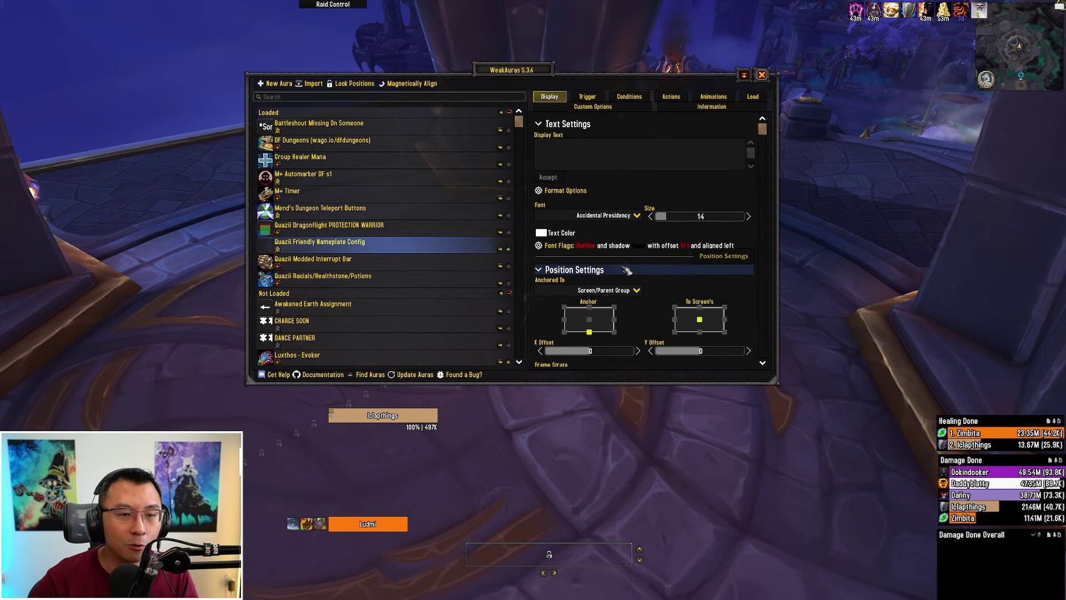
Increase the friendly nameplate aura's text size to 35, with the WeakAuras window moved clear of the nearby character.
left_click_drag(539, 81, 313, 46)
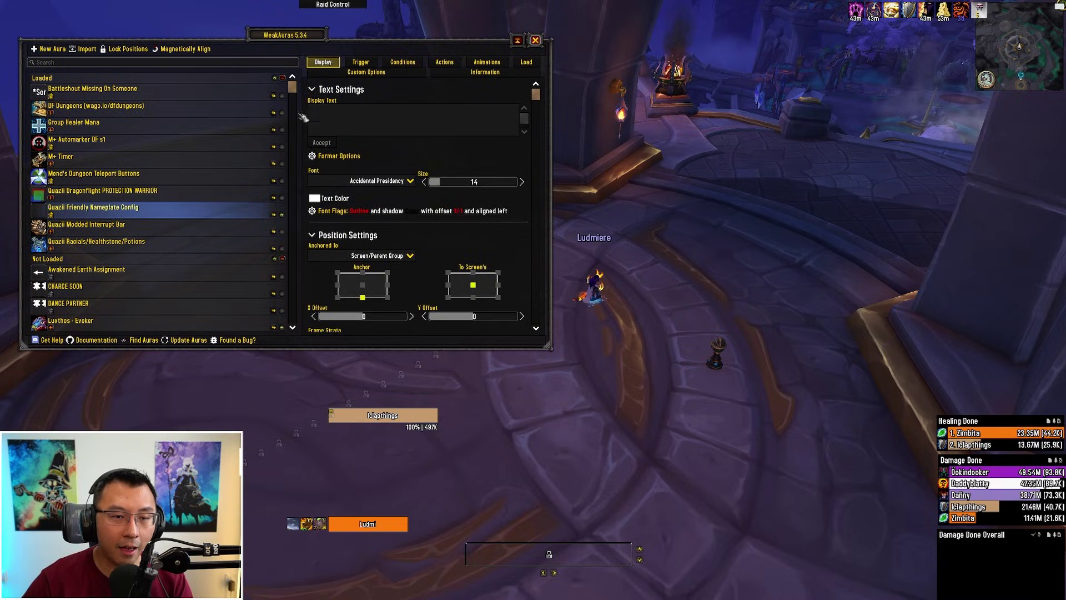
scroll(415, 146, "down", 3)
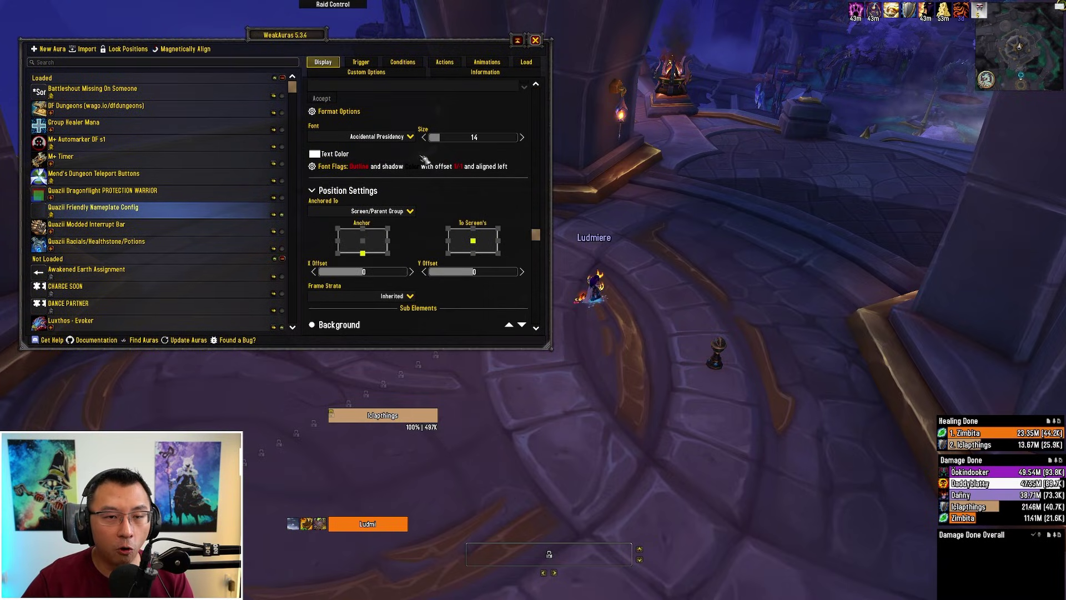
left_click(522, 137)
left_click(522, 138)
left_click(522, 137)
left_click(522, 137)
left_click(522, 138)
left_click(521, 137)
left_click(522, 137)
left_click(521, 137)
left_click(522, 137)
left_click(522, 137)
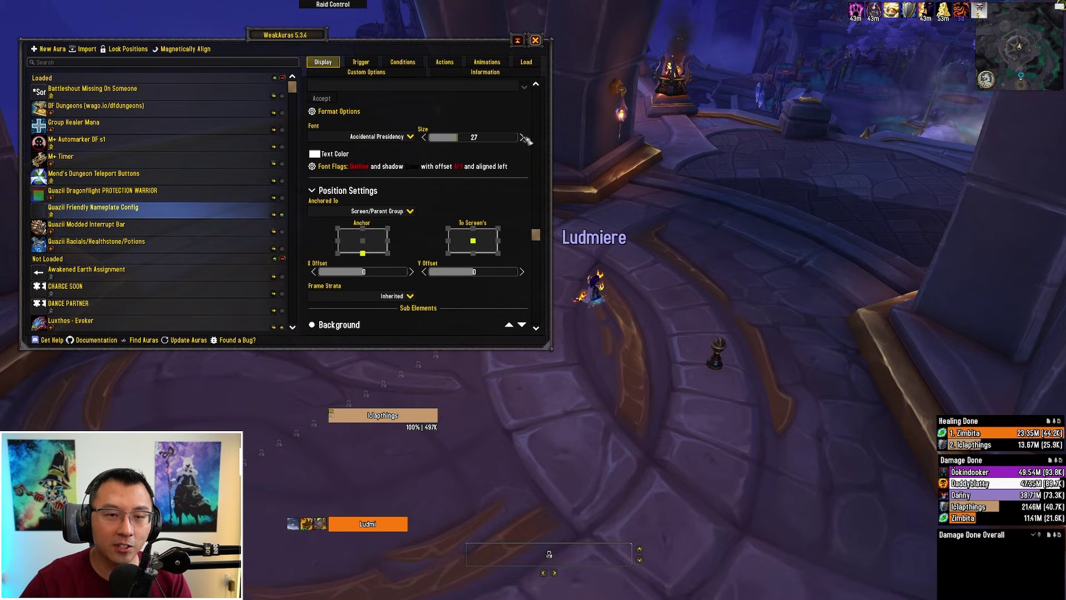
left_click(521, 137)
left_click(522, 137)
left_click(522, 137)
left_click(522, 137)
left_click(522, 137)
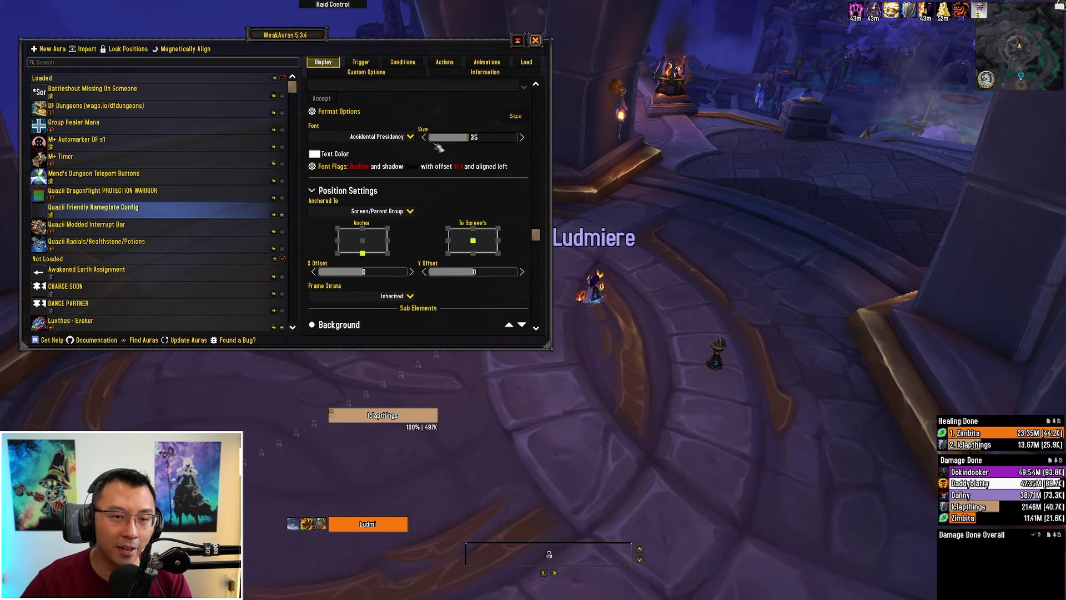
Try the Adventure font on the friendly nameplate text and switch back to Accidental Presidency.
left_click(410, 137)
left_click(344, 189)
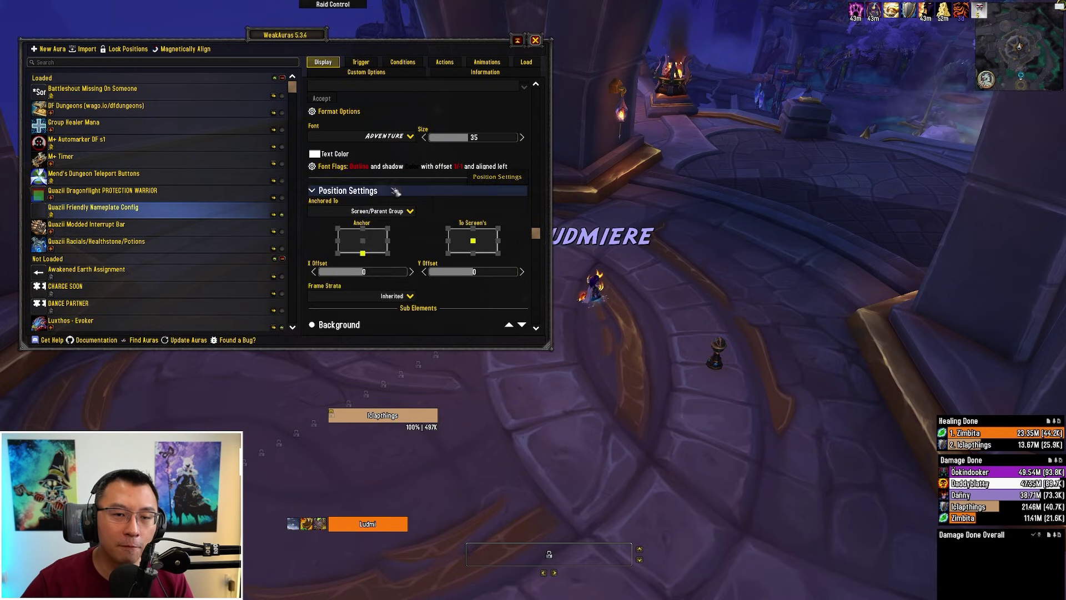
left_click_drag(293, 49, 314, 94)
left_click(412, 186)
left_click(383, 220)
Set the friendly nameplate text size back to 14.
left_click(471, 186)
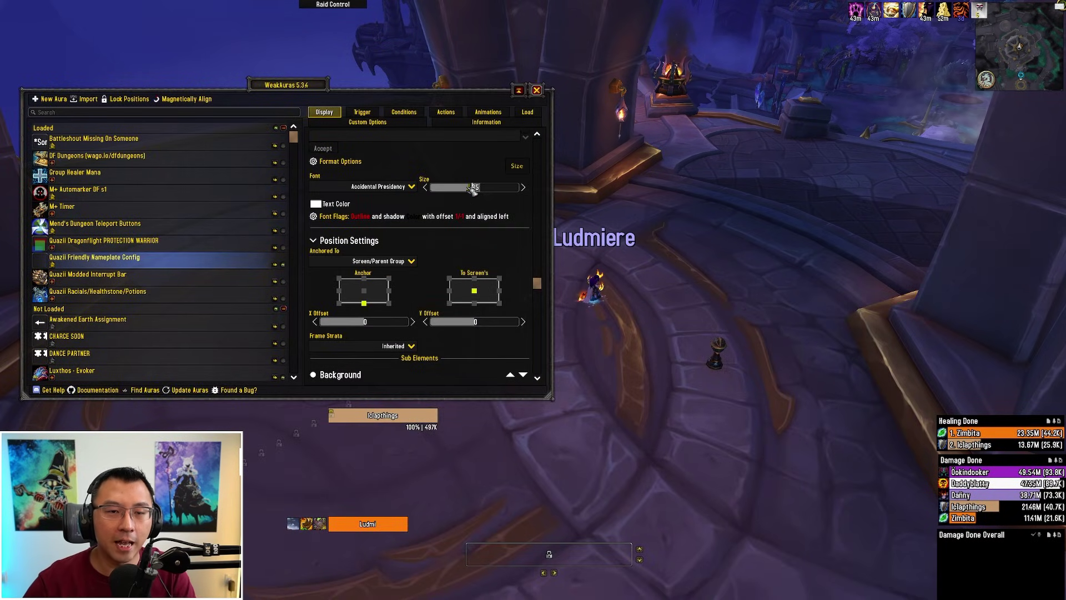
type("14")
key("Return")
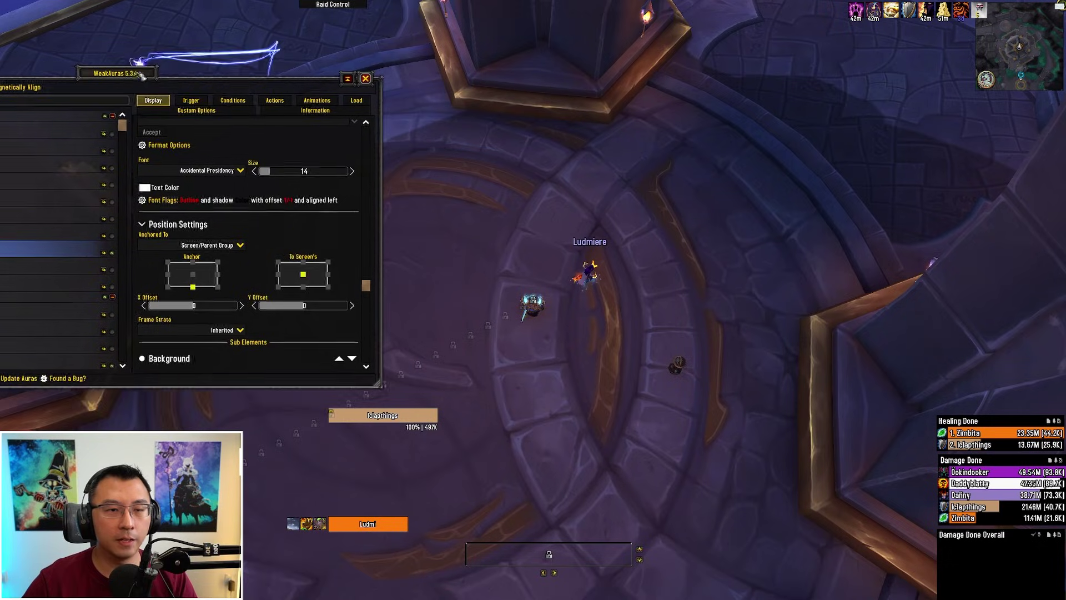
Raise the friendly nameplate text size to 21 and look at the character's name from different camera angles.
left_click_drag(140, 74, 113, 111)
left_click(321, 210)
left_click(321, 210)
left_click(321, 209)
left_click(322, 210)
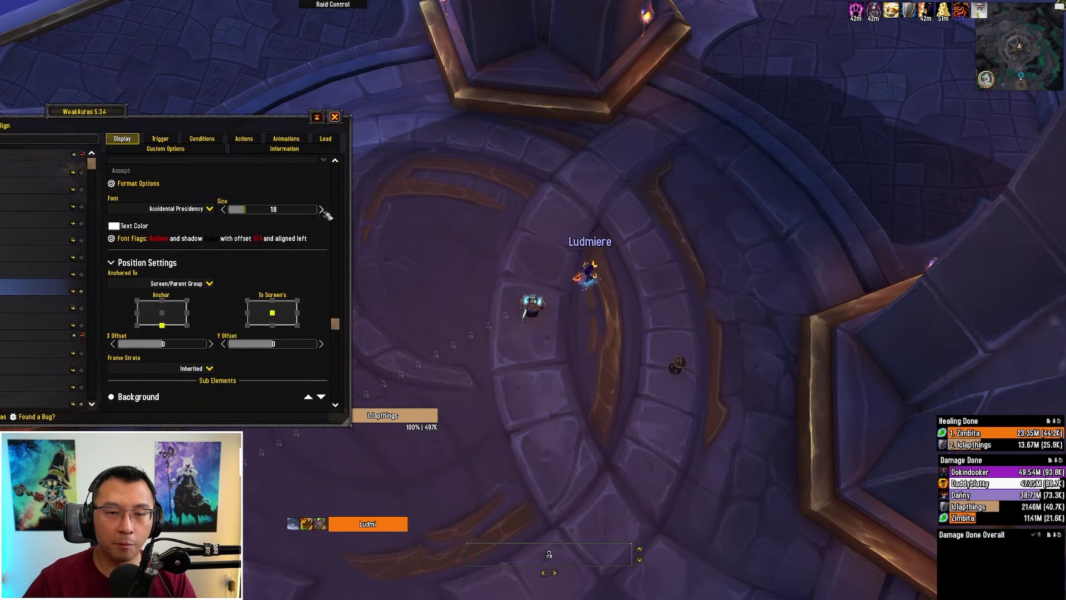
left_click(321, 210)
left_click(321, 210)
left_click(322, 210)
left_click_drag(470, 193, 576, 214)
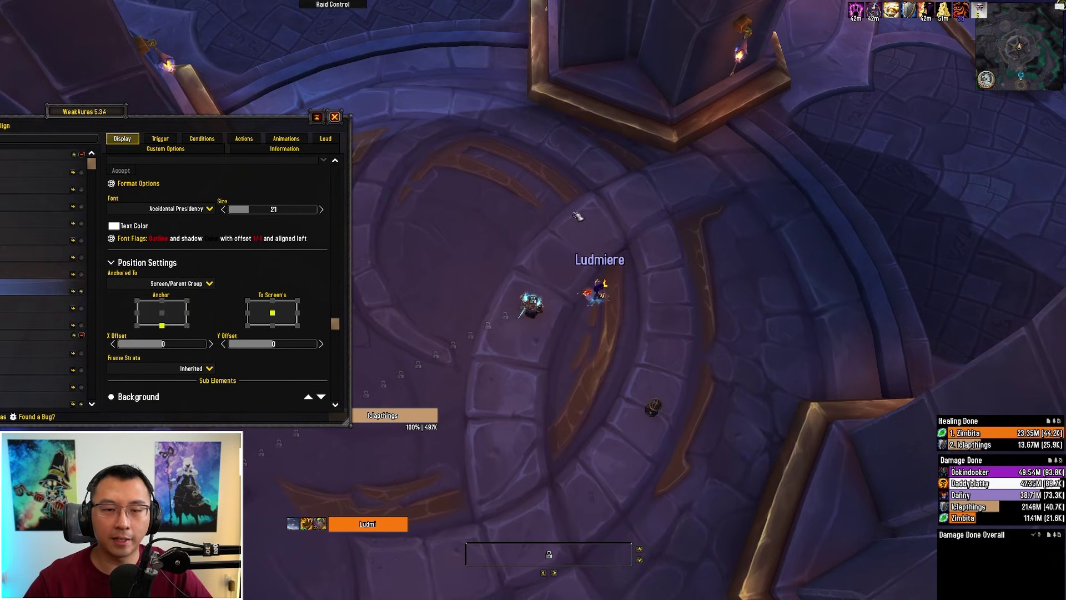
mouse_move(690, 226)
left_mouse_down()
mouse_move(738, 226)
mouse_move(699, 226)
mouse_move(733, 226)
mouse_move(690, 245)
mouse_move(685, 218)
mouse_move(716, 218)
mouse_move(682, 215)
left_mouse_up()
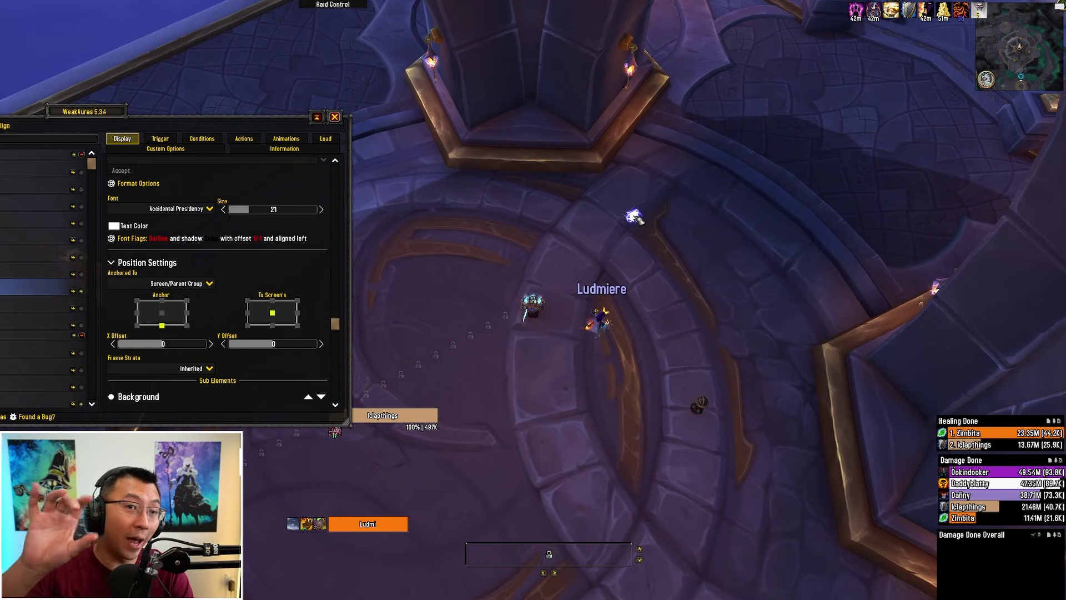